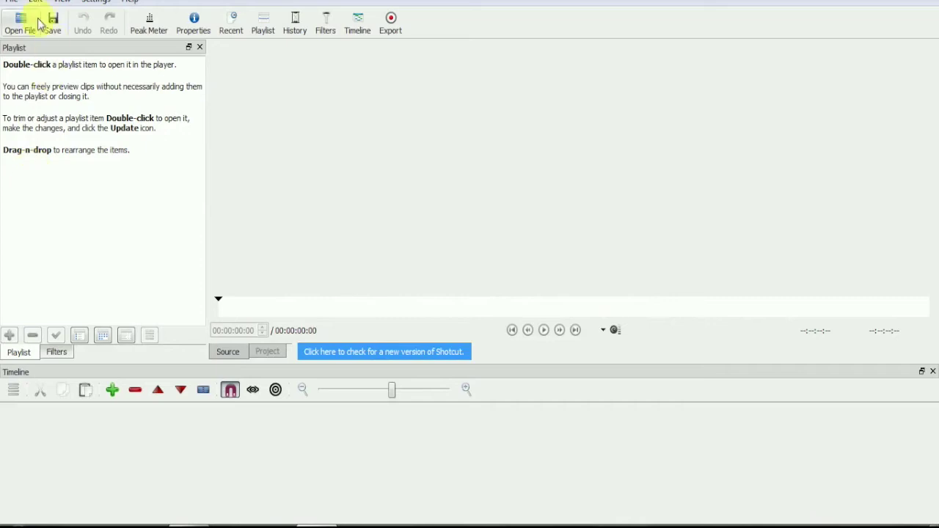
# Open the Filters.mlt project from the Desktop
pyautogui.click(260, 198)
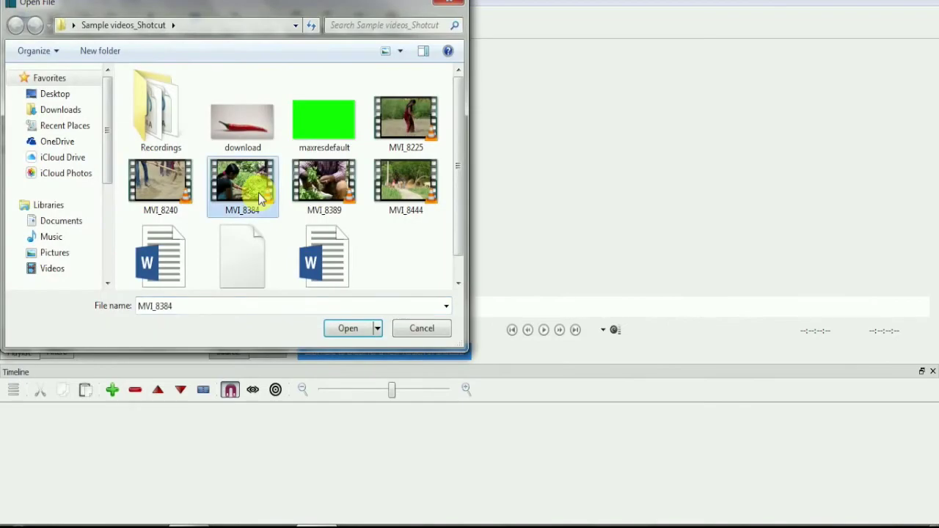
pyautogui.hotkey('alt', 'Up')
pyautogui.press('Down')
pyautogui.press('Down')
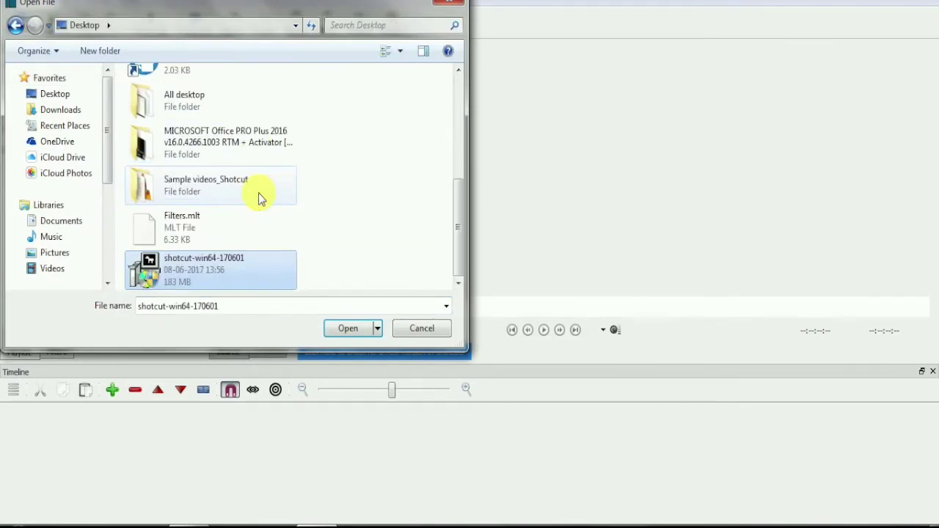
pyautogui.press('Up')
pyautogui.press('Return')
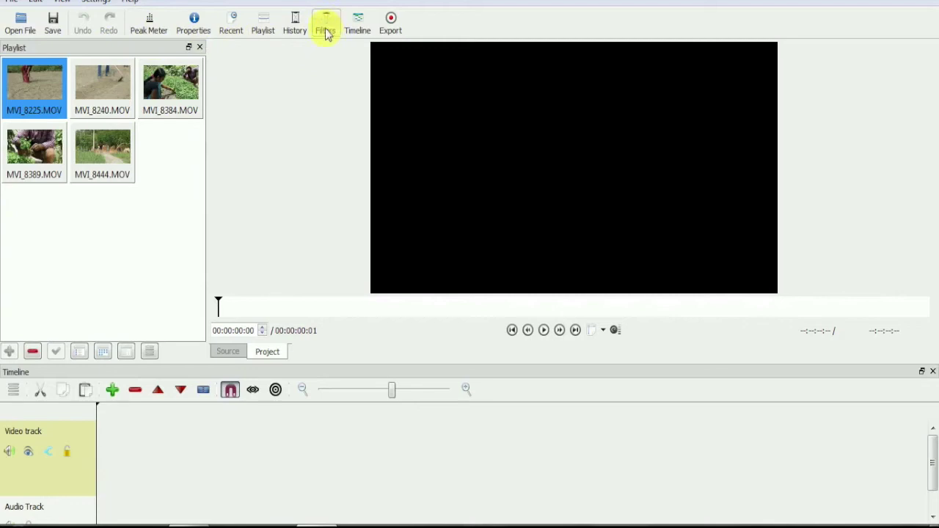
# Enable the Filters view and bring up the filters of the first timeline clip, MVI_8225.MOV
pyautogui.click(61, 1)
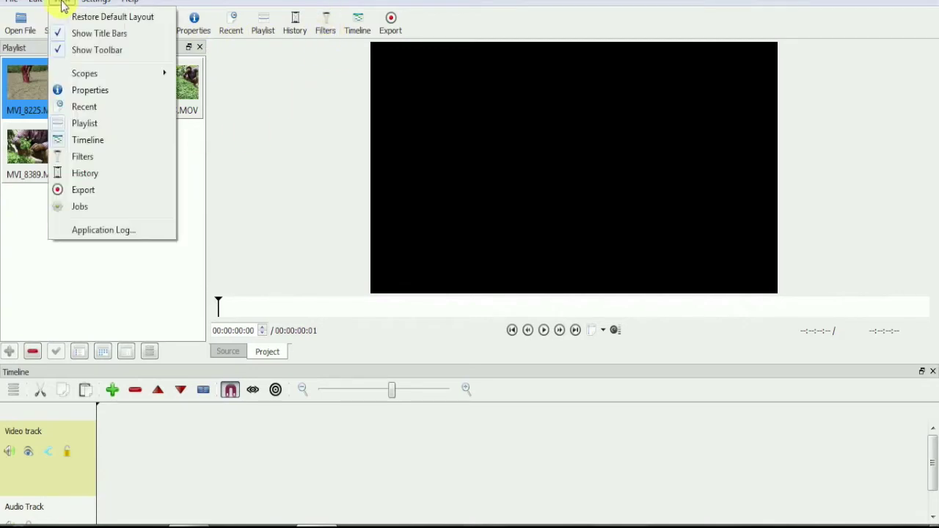
pyautogui.click(82, 157)
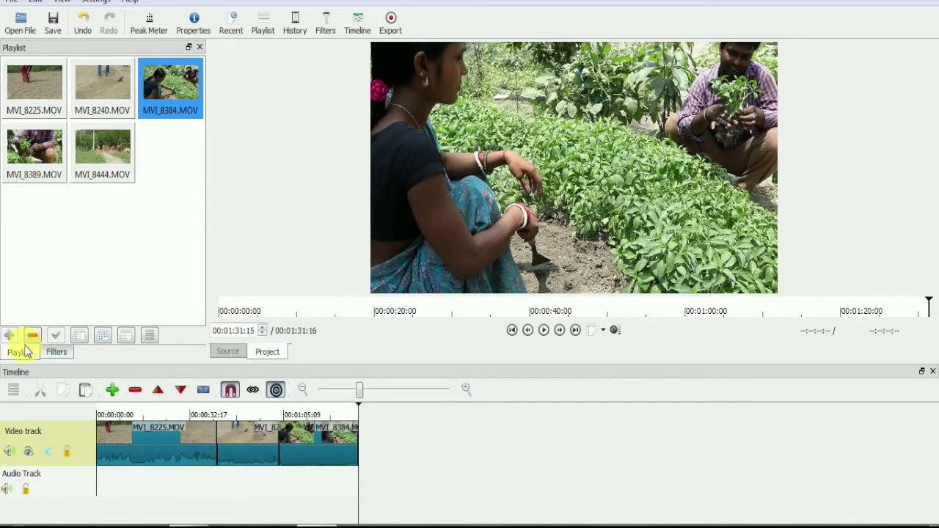
pyautogui.click(182, 445)
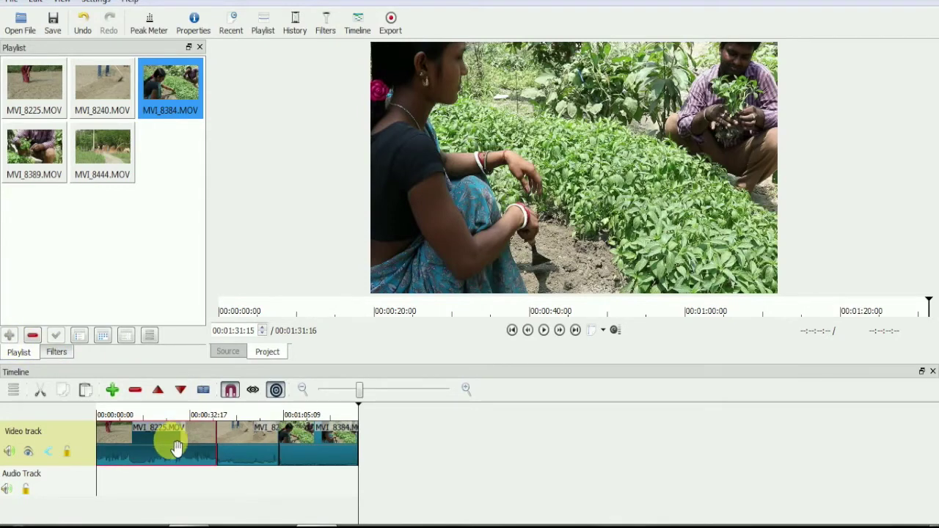
pyautogui.click(58, 353)
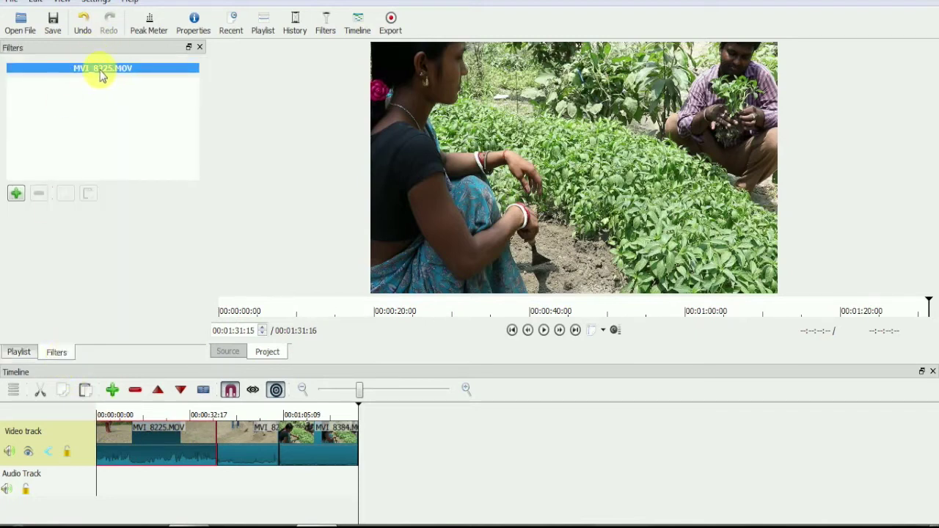
# Look through the favourite, video and audio filters available for MVI_8225.MOV, then close the filter list
pyautogui.click(20, 200)
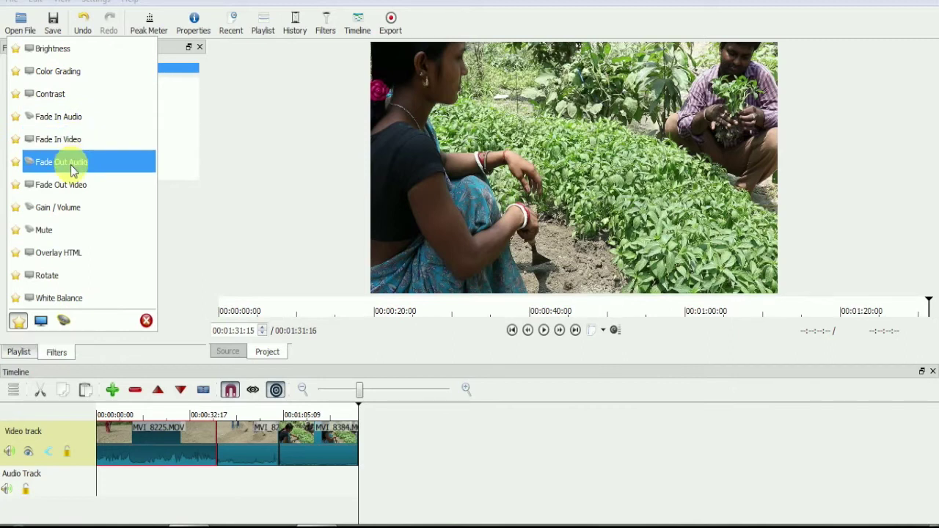
pyautogui.click(41, 322)
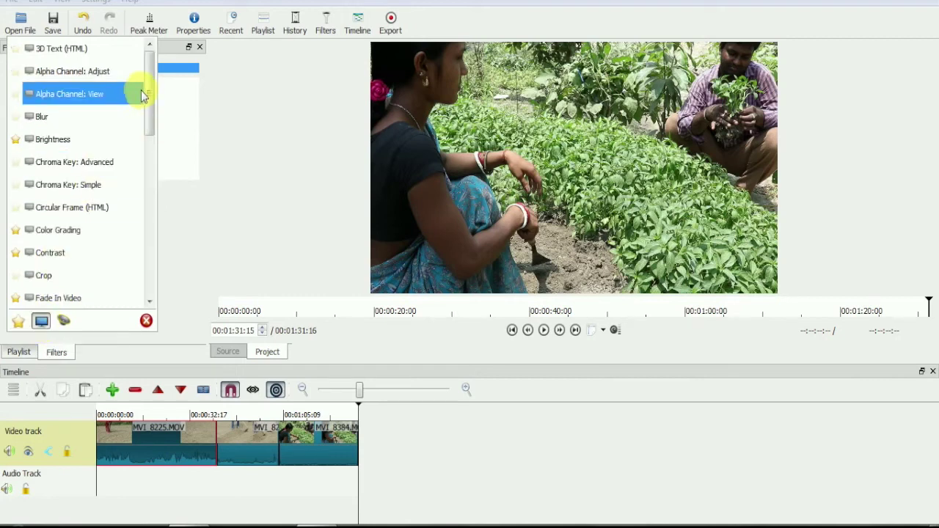
pyautogui.moveTo(147, 79); pyautogui.dragTo(146, 210)
pyautogui.click(64, 323)
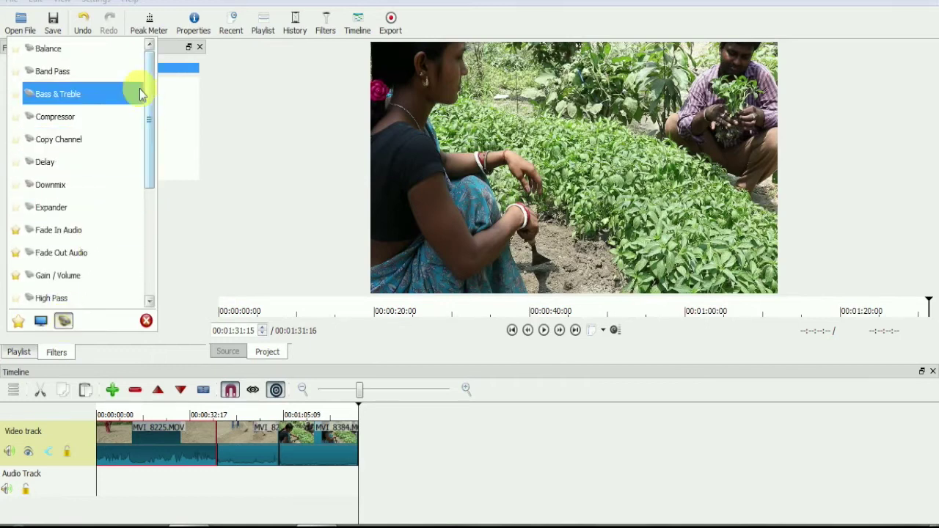
pyautogui.moveTo(149, 68)
pyautogui.mouseDown()
pyautogui.moveTo(148, 182)
pyautogui.moveTo(149, 56)
pyautogui.mouseUp()
pyautogui.click(17, 321)
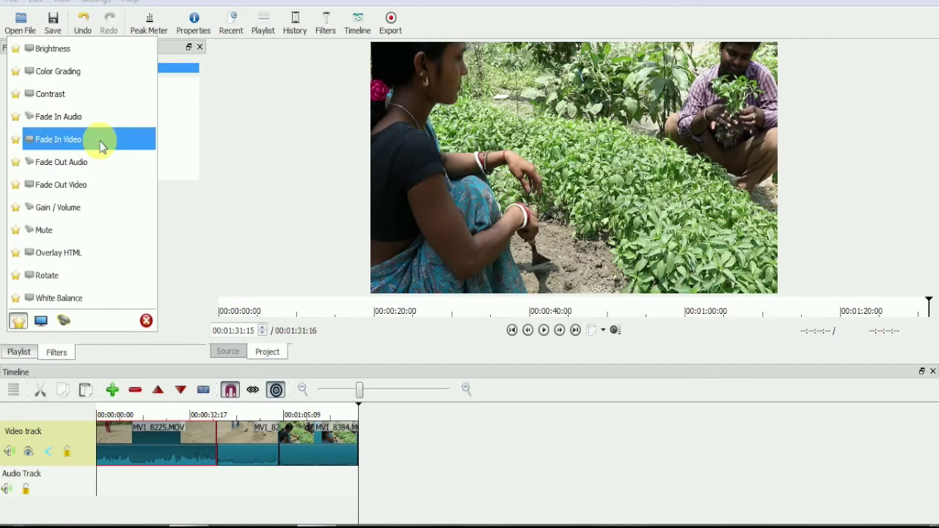
pyautogui.click(292, 395)
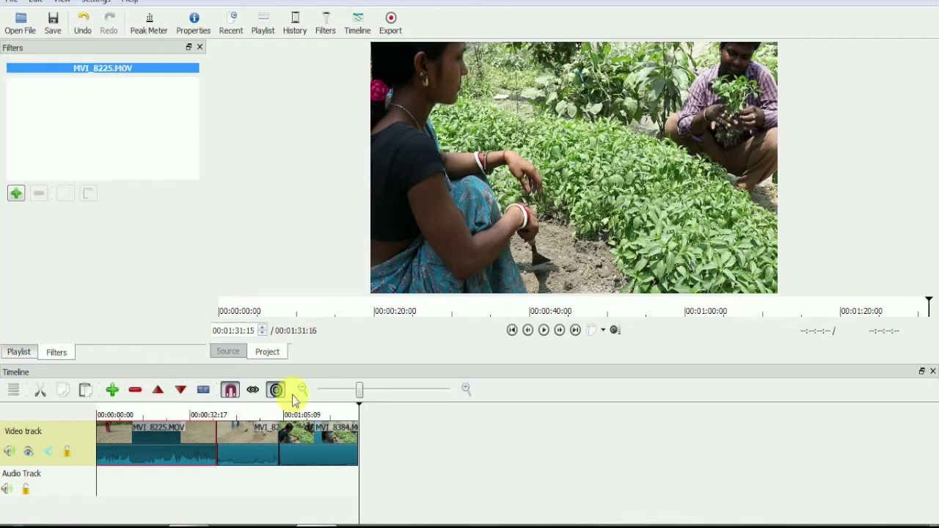
# Add a Fade In Video filter to MVI_8225.MOV with the playhead at the start of the timeline, and play the fade back
pyautogui.click(359, 402)
pyautogui.moveTo(135, 415); pyautogui.dragTo(96, 409)
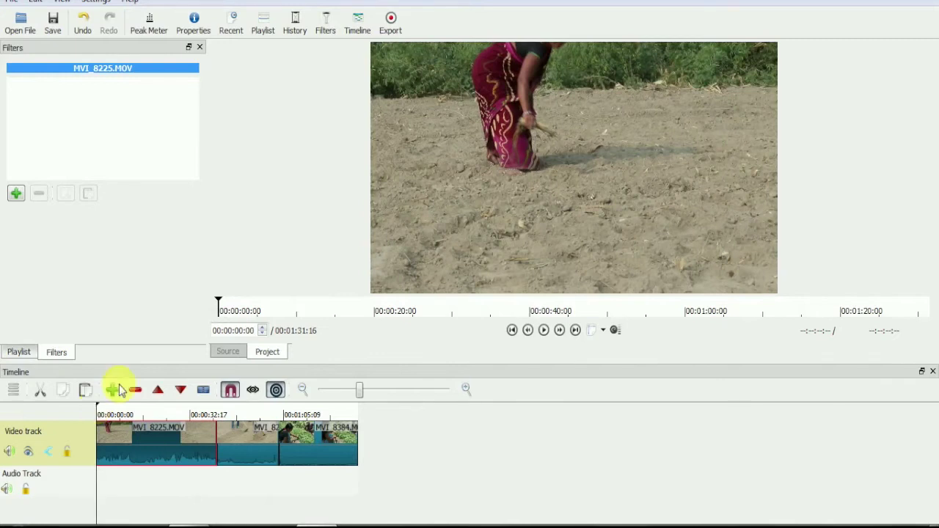
pyautogui.click(15, 193)
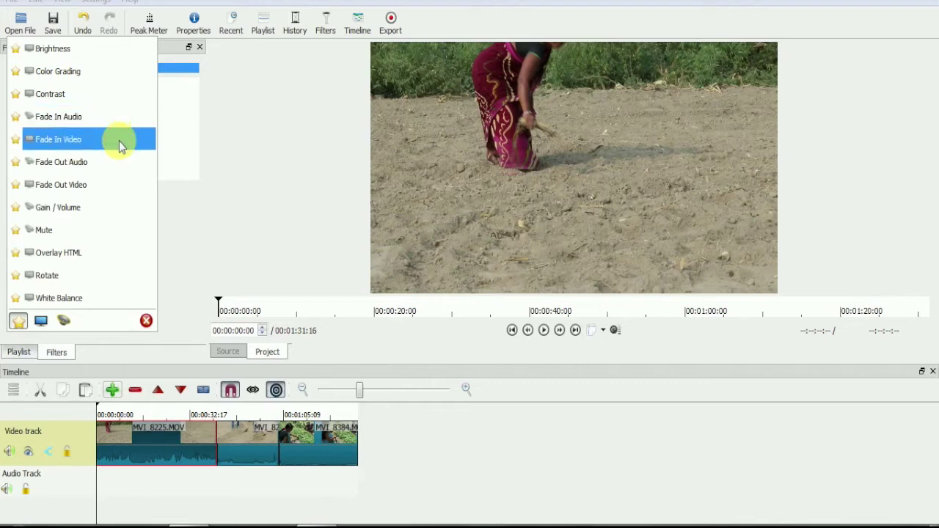
pyautogui.click(118, 141)
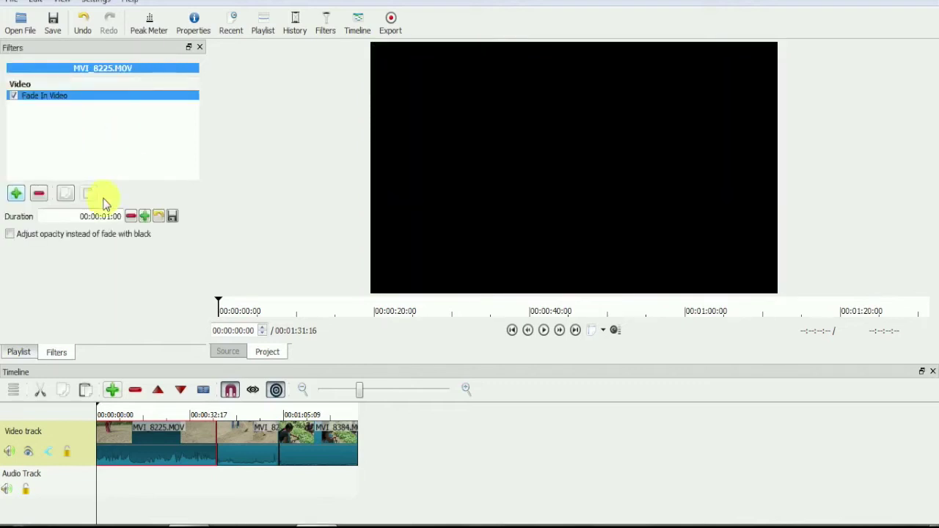
pyautogui.press('space')
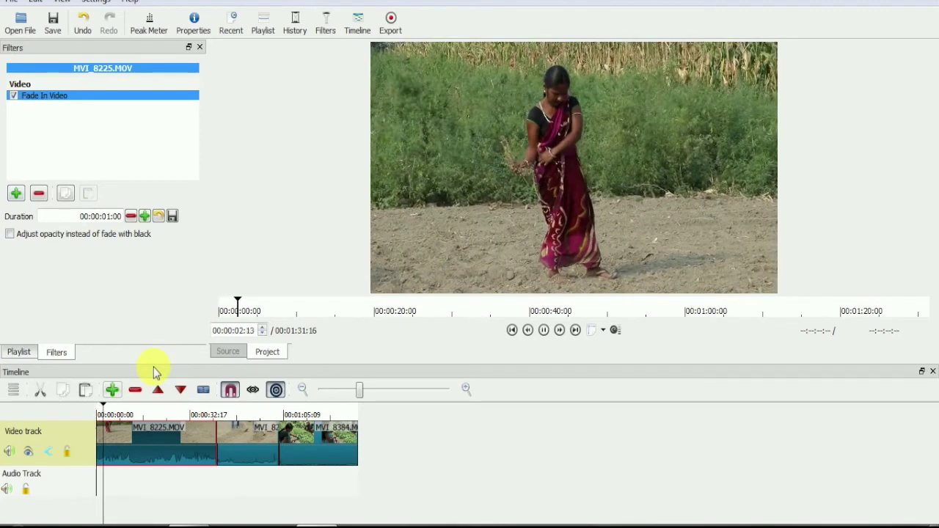
pyautogui.press('space')
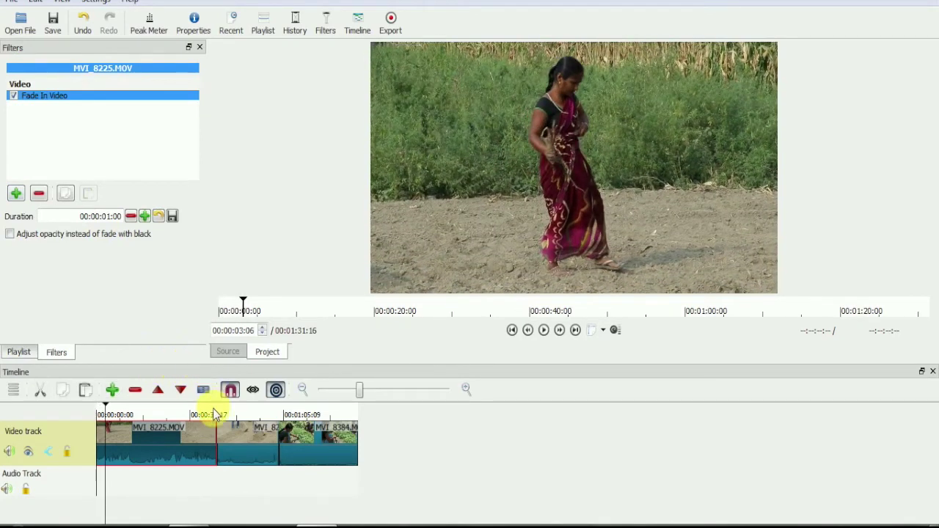
# Add a Fade Out Video filter to the last timeline clip, MVI_8384.MOV, and another to the first clip, MVI_8225.MOV
pyautogui.click(356, 411)
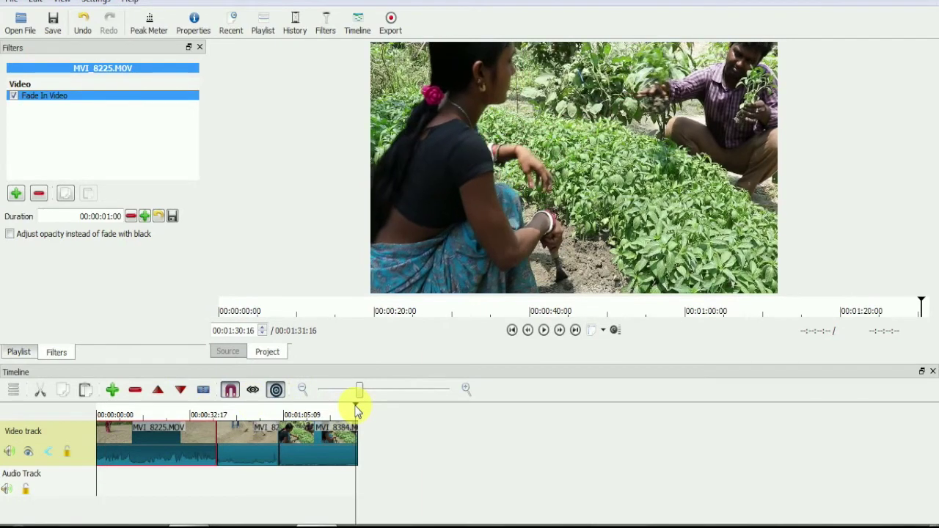
pyautogui.click(359, 410)
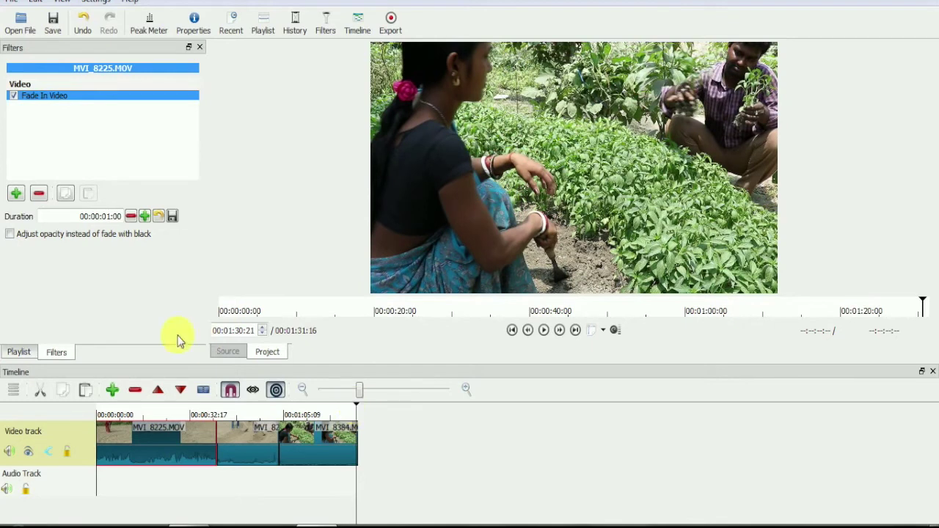
pyautogui.click(339, 467)
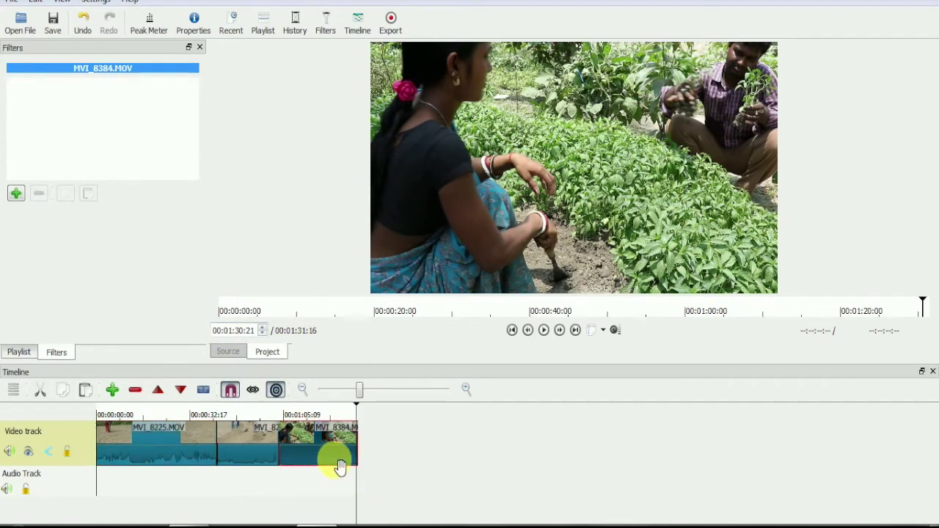
pyautogui.click(16, 193)
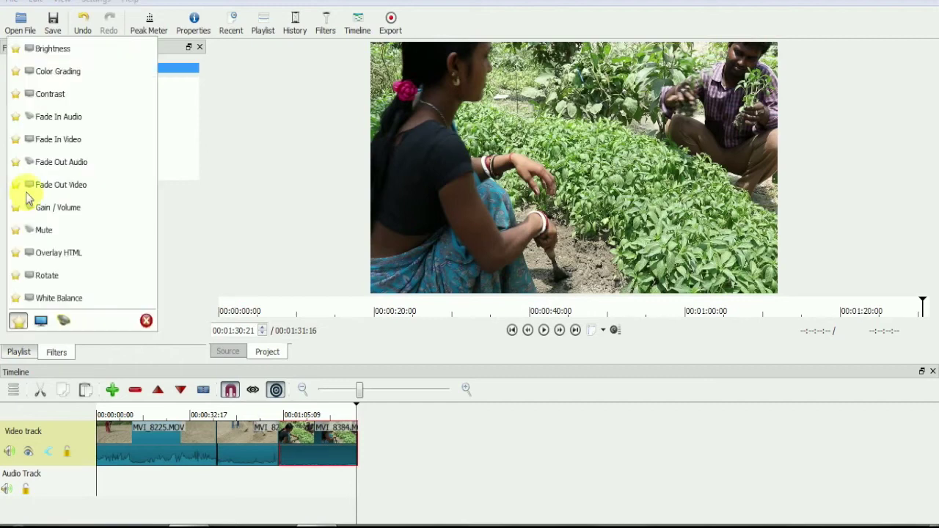
pyautogui.click(126, 189)
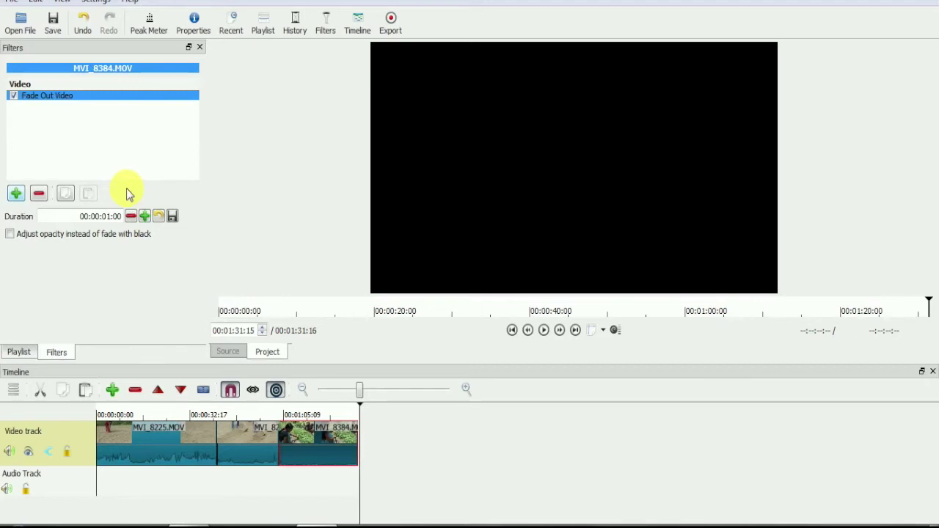
pyautogui.click(215, 413)
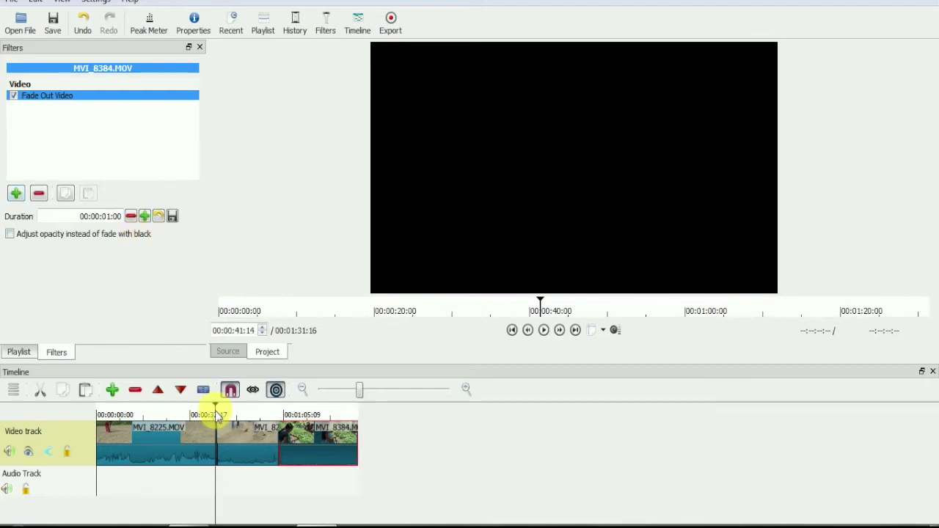
pyautogui.click(216, 442)
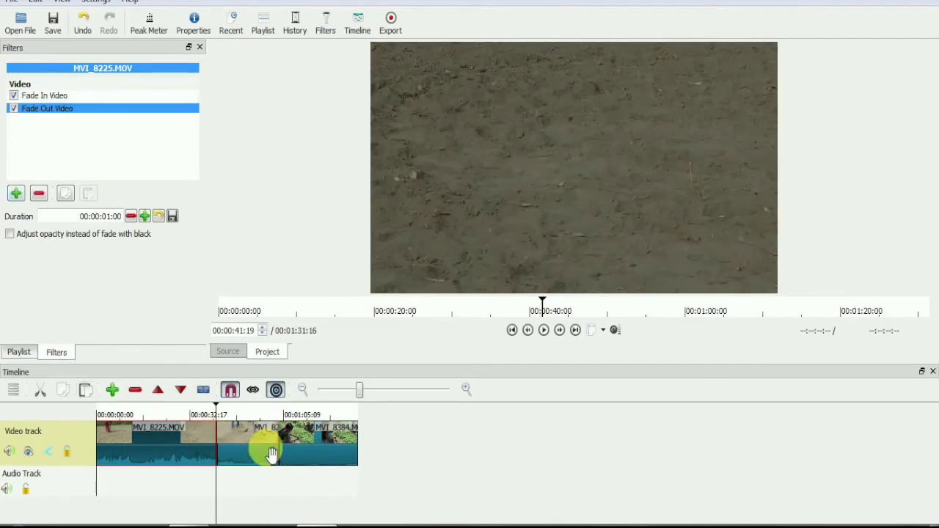
# Overlap MVI_8240.MOV onto the end of MVI_8225.MOV to create a crossfade transition, and play it back
pyautogui.click(262, 455)
pyautogui.moveTo(262, 456)
pyautogui.mouseDown()
pyautogui.moveTo(230, 457)
pyautogui.moveTo(211, 475)
pyautogui.moveTo(211, 448)
pyautogui.mouseUp()
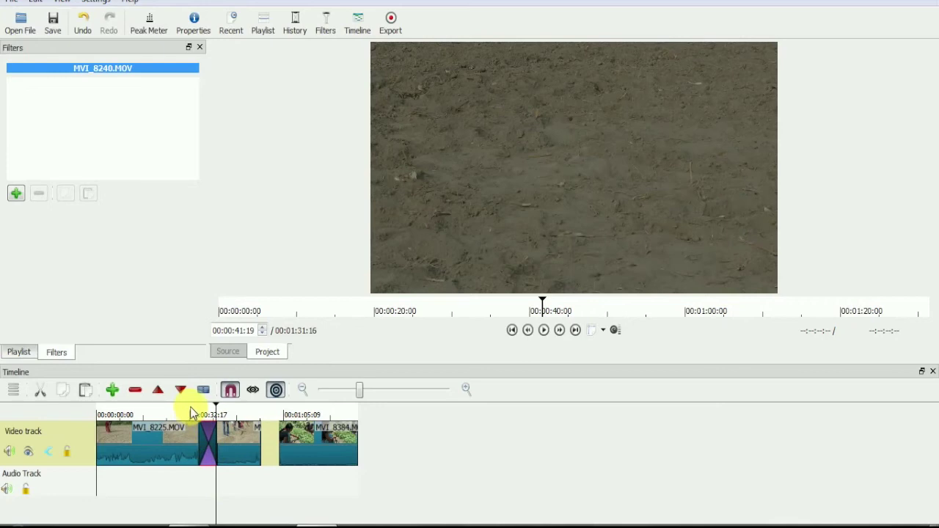
pyautogui.click(193, 413)
pyautogui.press('space')
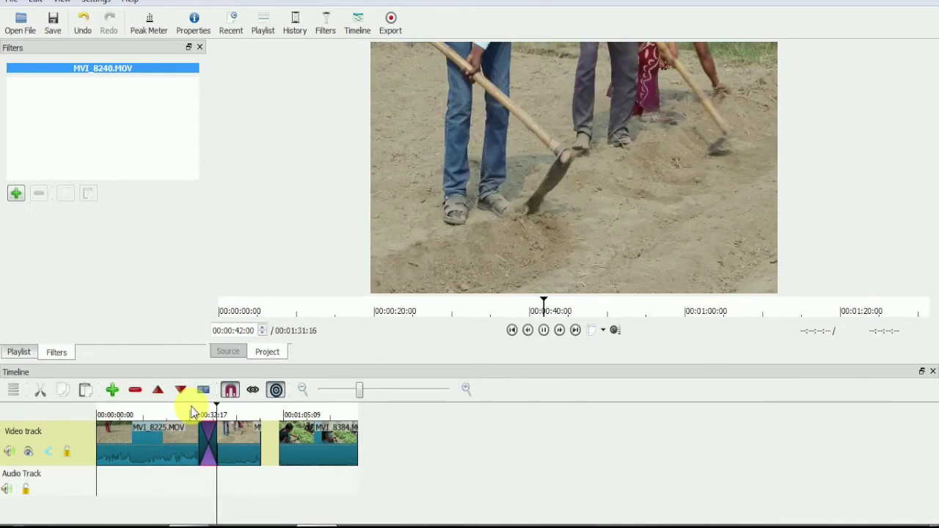
pyautogui.hotkey('ctrl', 'z')
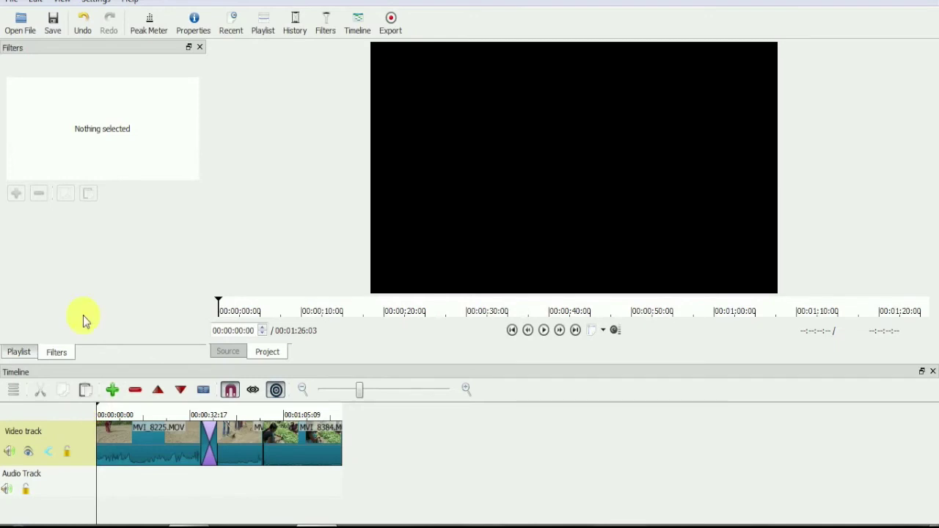
# Open the download image from the Sample videos_Shotcut folder and place it on the video track after MVI_8384.MOV, leaving a gap
pyautogui.click(20, 22)
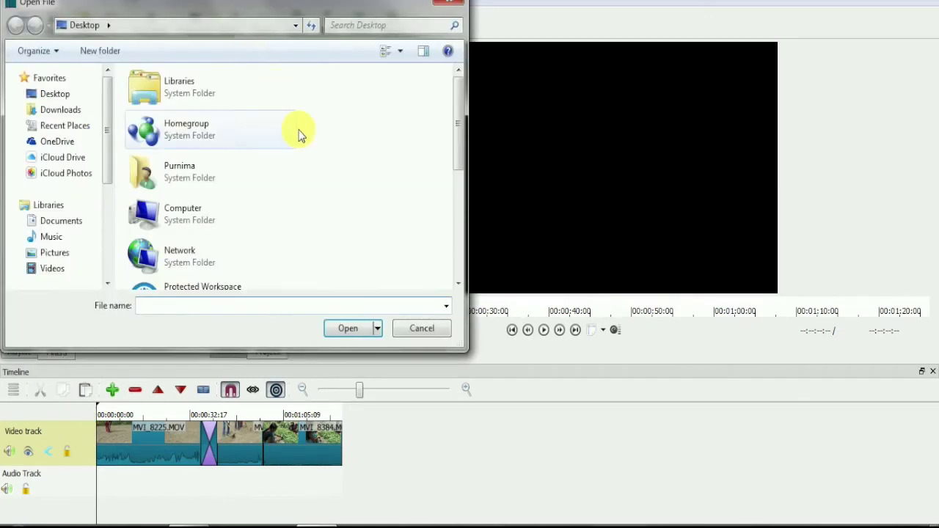
pyautogui.click(203, 244)
pyautogui.scroll(-3, 204, 245)
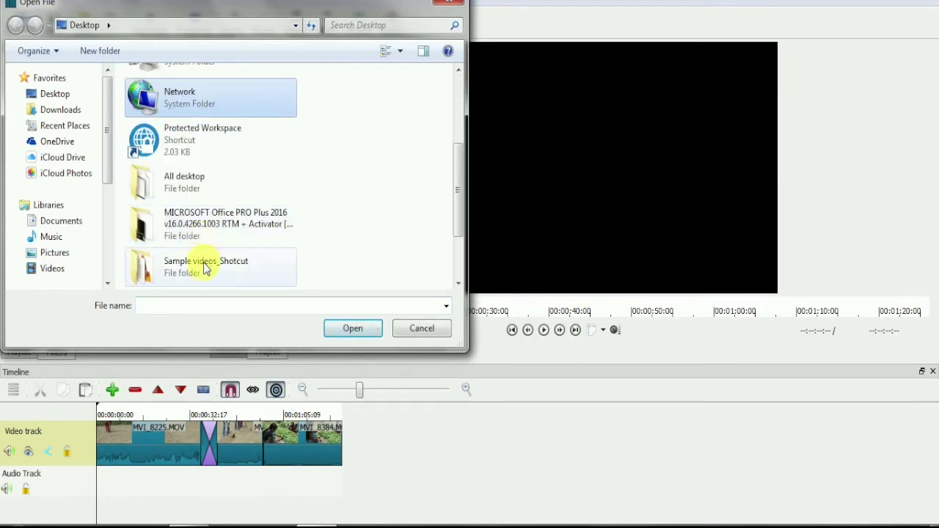
pyautogui.doubleClick(205, 266)
pyautogui.click(249, 133)
pyautogui.doubleClick(248, 134)
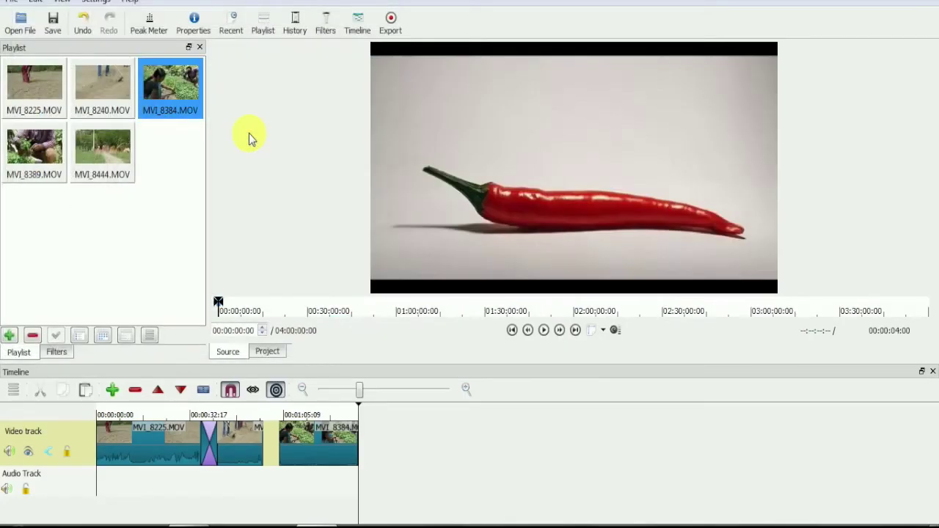
pyautogui.moveTo(490, 222)
pyautogui.mouseDown()
pyautogui.moveTo(460, 332)
pyautogui.moveTo(395, 435)
pyautogui.moveTo(392, 428)
pyautogui.moveTo(410, 440)
pyautogui.moveTo(493, 441)
pyautogui.mouseUp()
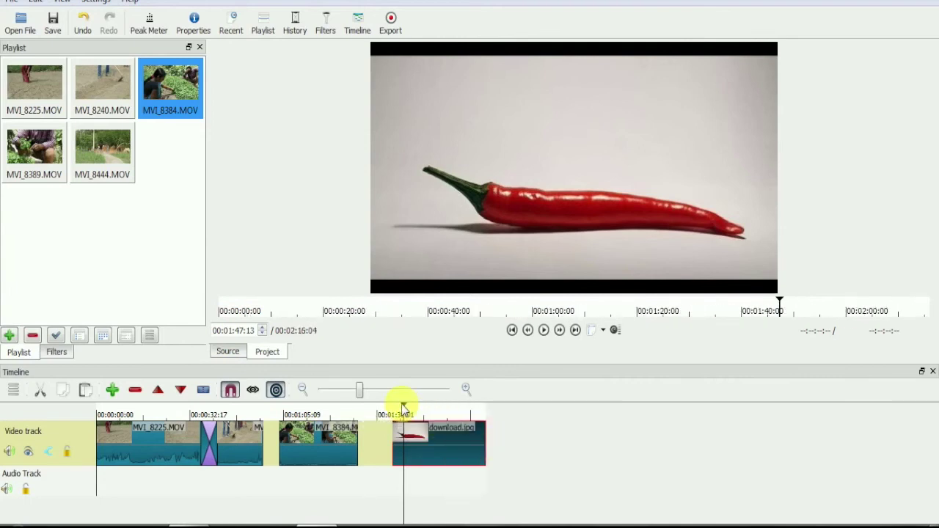
# Add a Text video filter to the download.jpg image clip, with the playhead placed over that clip
pyautogui.moveTo(400, 404)
pyautogui.mouseDown()
pyautogui.moveTo(463, 408)
pyautogui.moveTo(402, 408)
pyautogui.mouseUp()
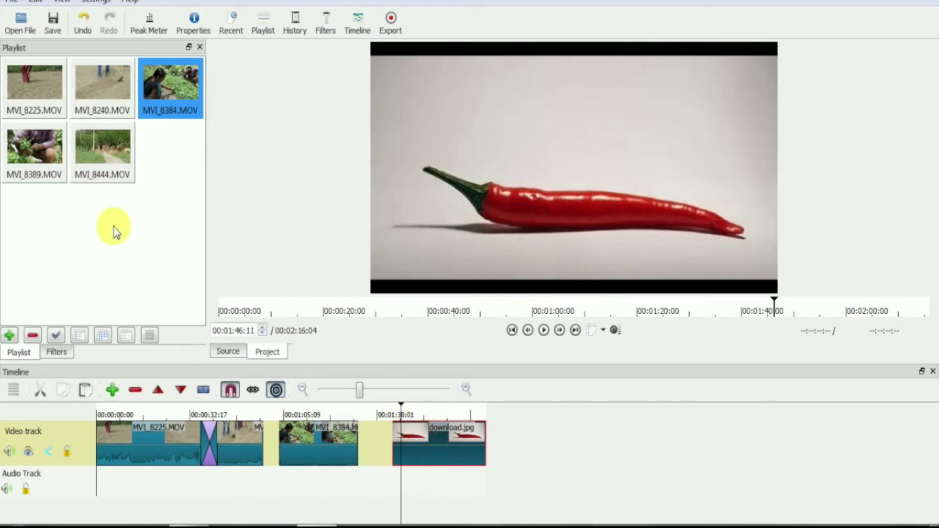
pyautogui.click(57, 352)
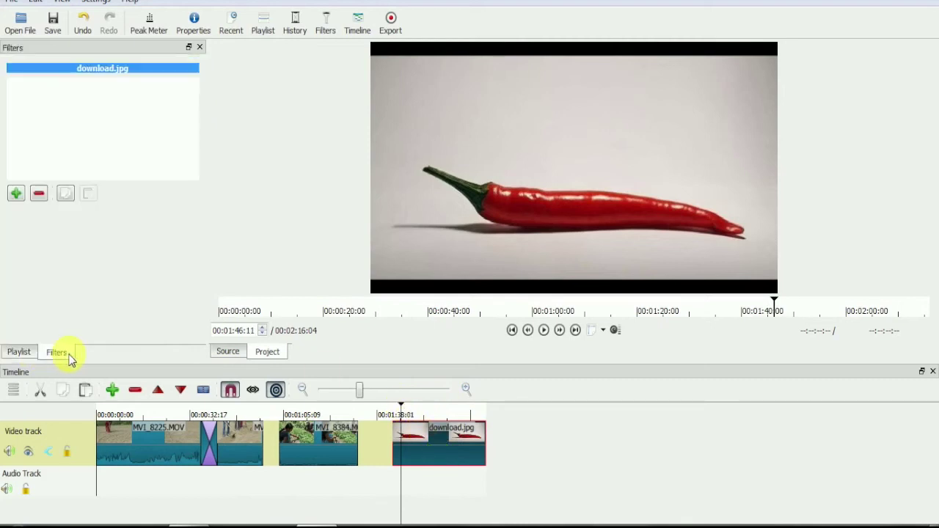
pyautogui.click(16, 193)
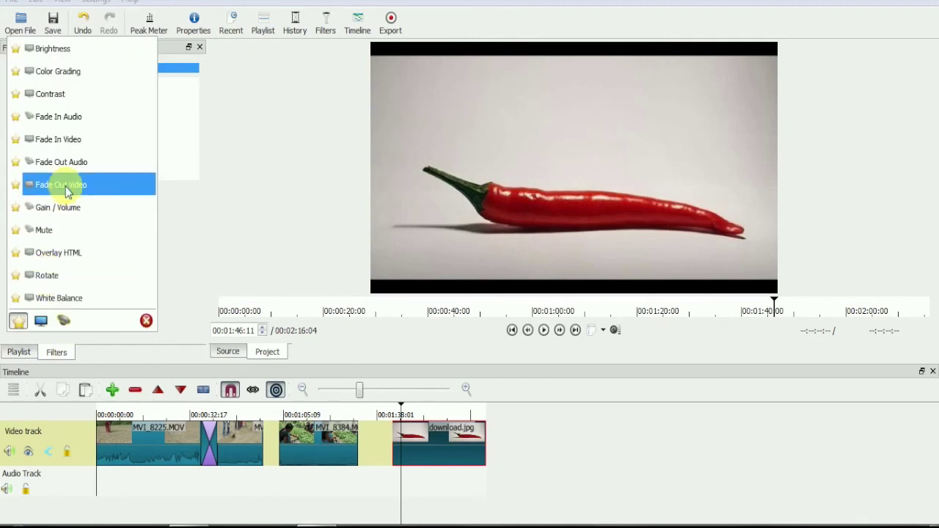
pyautogui.click(41, 328)
pyautogui.moveTo(153, 101); pyautogui.dragTo(144, 258)
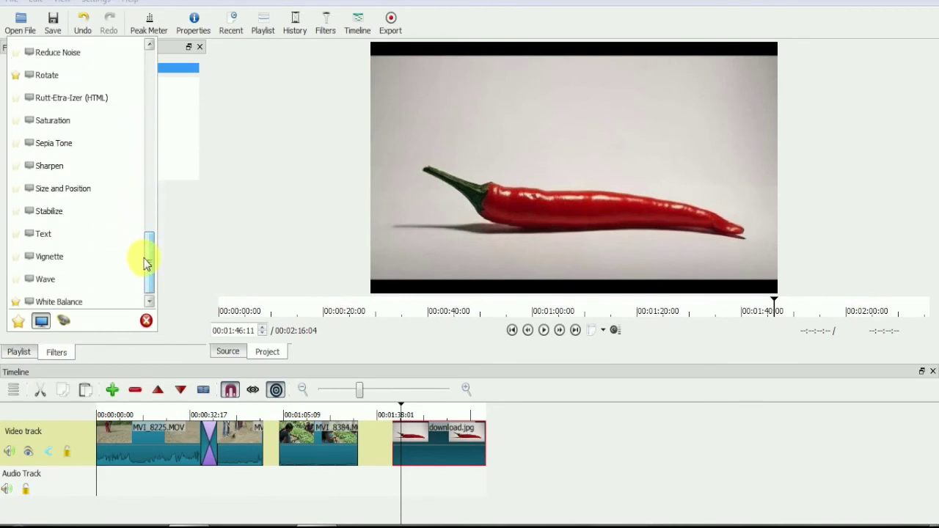
pyautogui.click(66, 237)
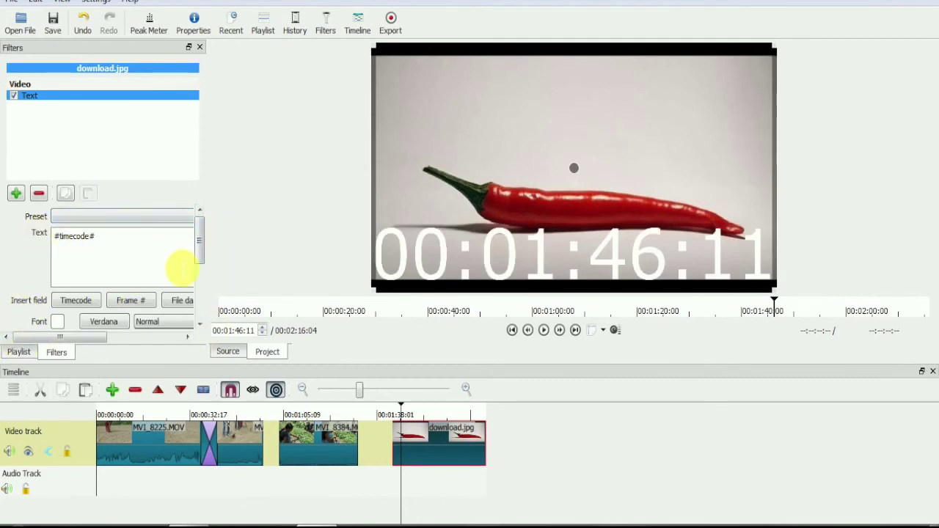
# Replace the Text filter's default timecode with "Shotcut Tutorial." and a second line reading "Enter for new line."
pyautogui.moveTo(201, 245)
pyautogui.mouseDown()
pyautogui.moveTo(202, 302)
pyautogui.moveTo(204, 235)
pyautogui.mouseUp()
pyautogui.press('BackSpace')
pyautogui.press('BackSpace')
pyautogui.press('BackSpace')
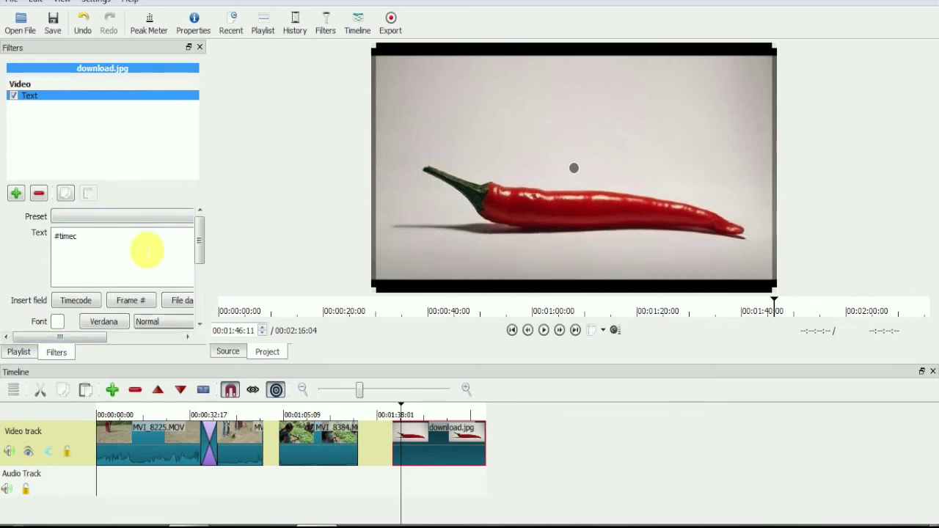
pyautogui.press('BackSpace')
pyautogui.write('shotcut tuto')
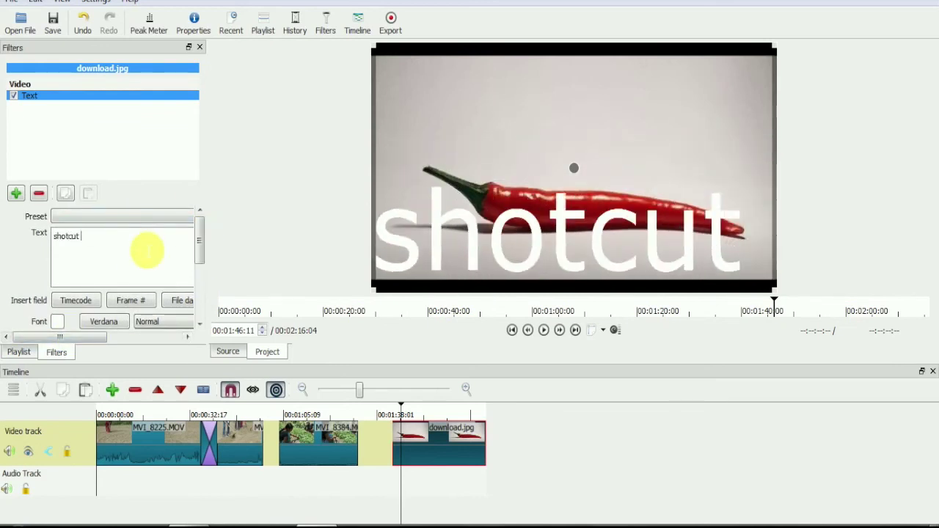
pyautogui.write('rial.')
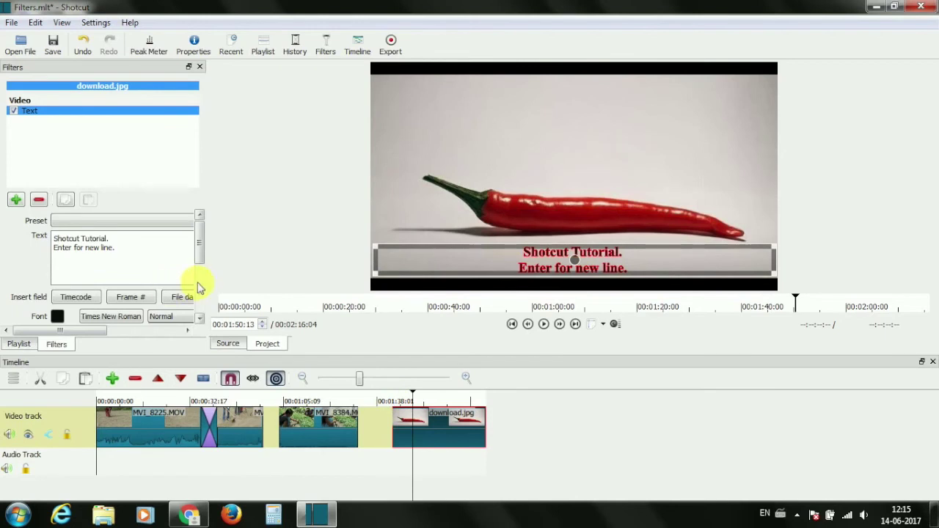
# Set the text's outline thickness to 0, background padding to 5 and background colour to white
pyautogui.scroll(-3, 200, 326)
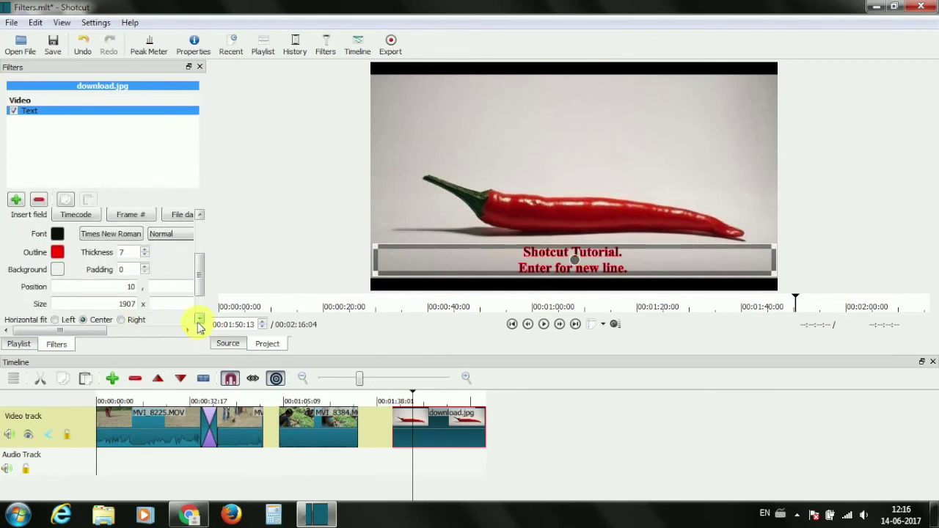
pyautogui.click(57, 269)
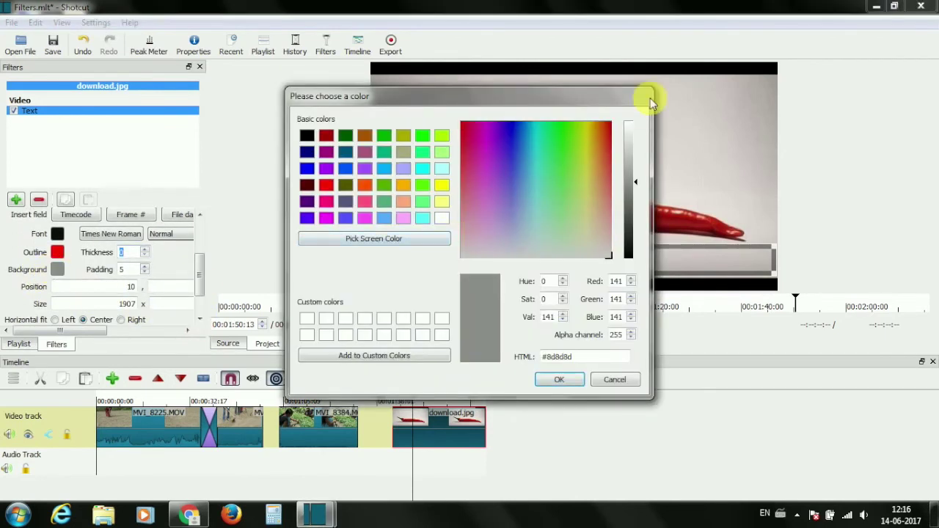
pyautogui.click(629, 122)
pyautogui.click(557, 379)
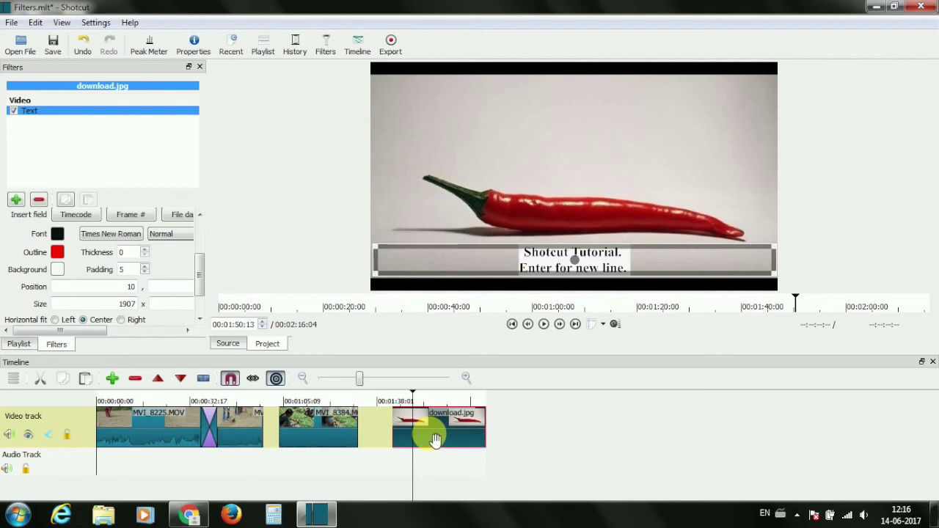
# Place the playhead within MVI_8384.MOV at about 00:01:14:23 and add a Text video filter to that clip
pyautogui.click(296, 402)
pyautogui.press('space')
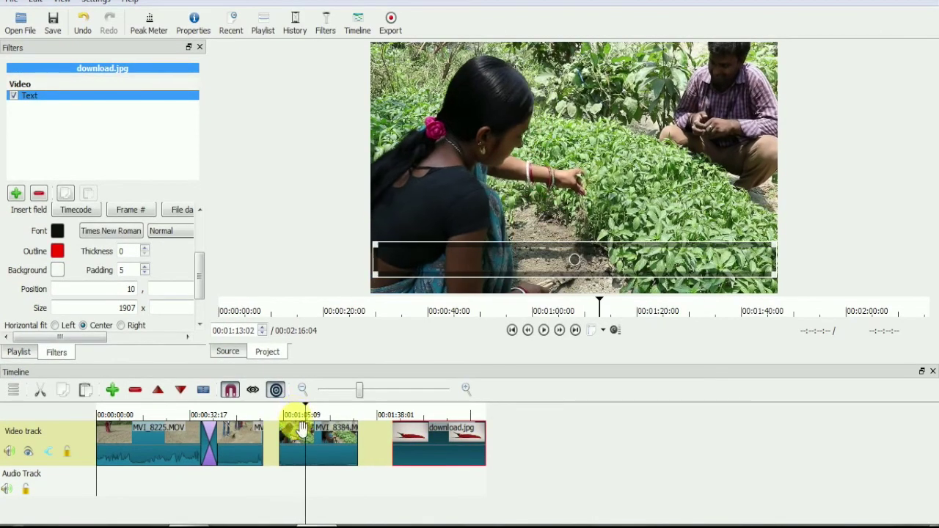
pyautogui.click(335, 465)
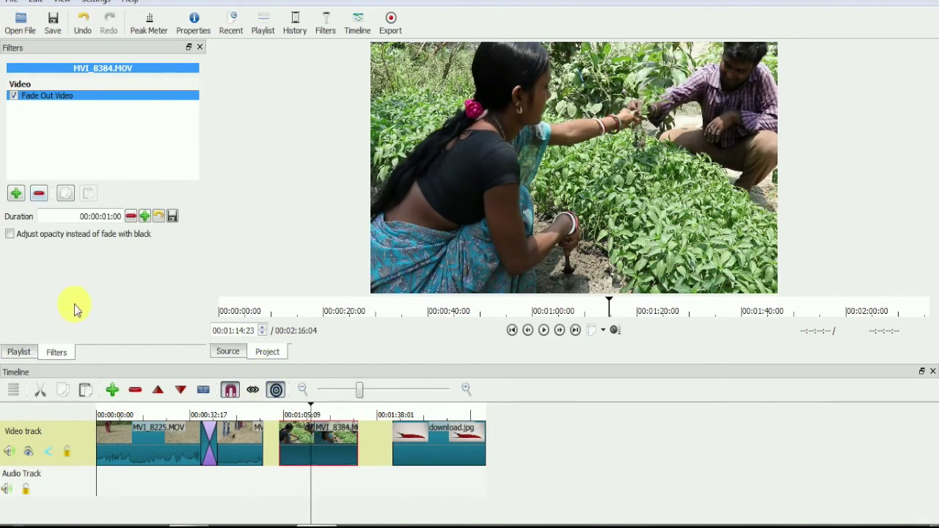
pyautogui.click(14, 190)
pyautogui.moveTo(147, 111); pyautogui.dragTo(140, 318)
pyautogui.click(55, 267)
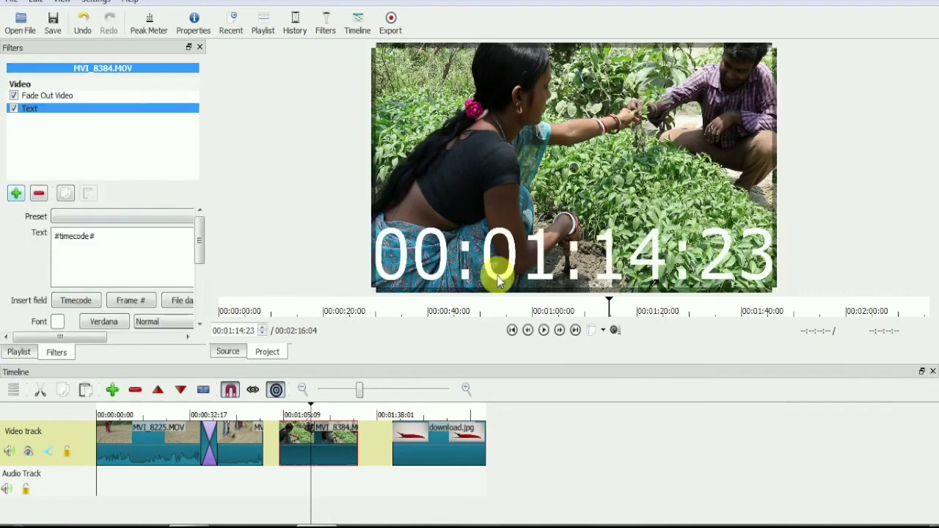
# Replace the default timecode text on MVI_8384.MOV with "Split the clip and add text."
pyautogui.hotkey('ctrl', 'a')
pyautogui.write('Split')
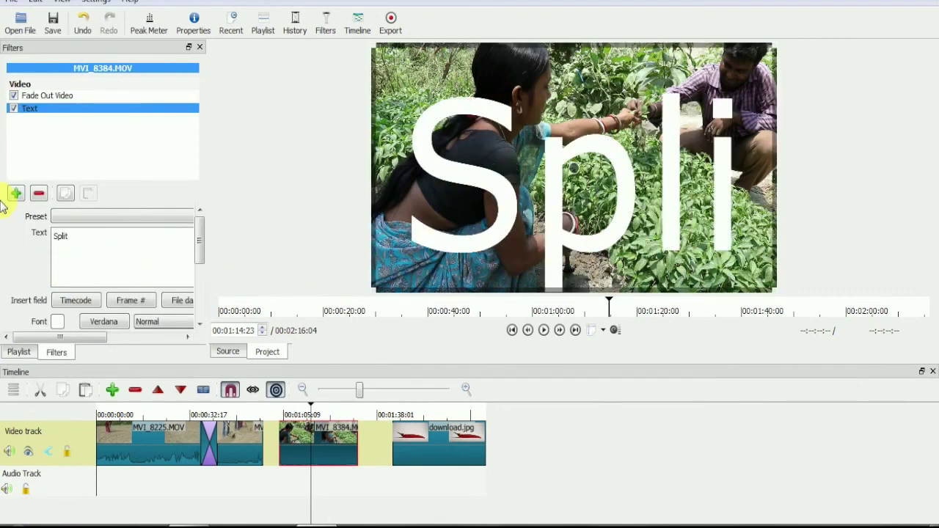
pyautogui.write(' the clip and add text.')
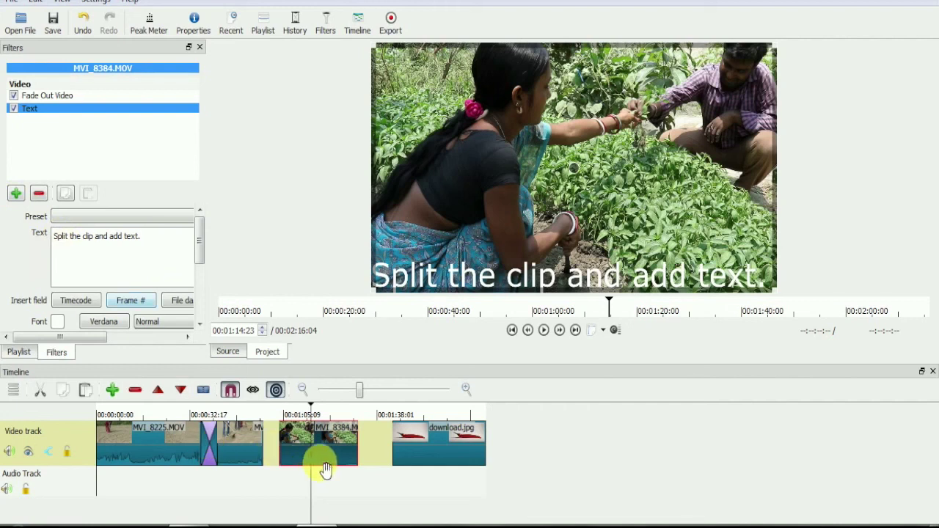
# Split MVI_8384.MOV at the playhead and remove the Text filter from the second part
pyautogui.press('s')
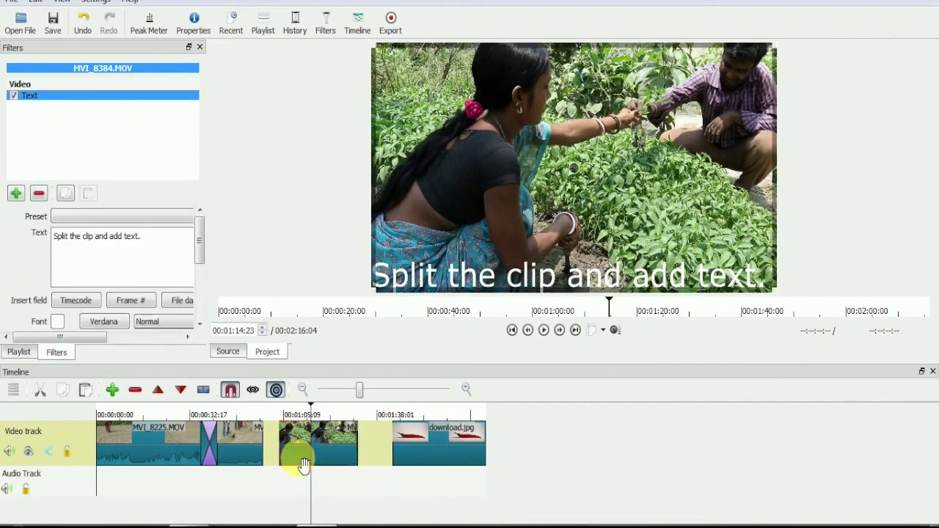
pyautogui.click(343, 462)
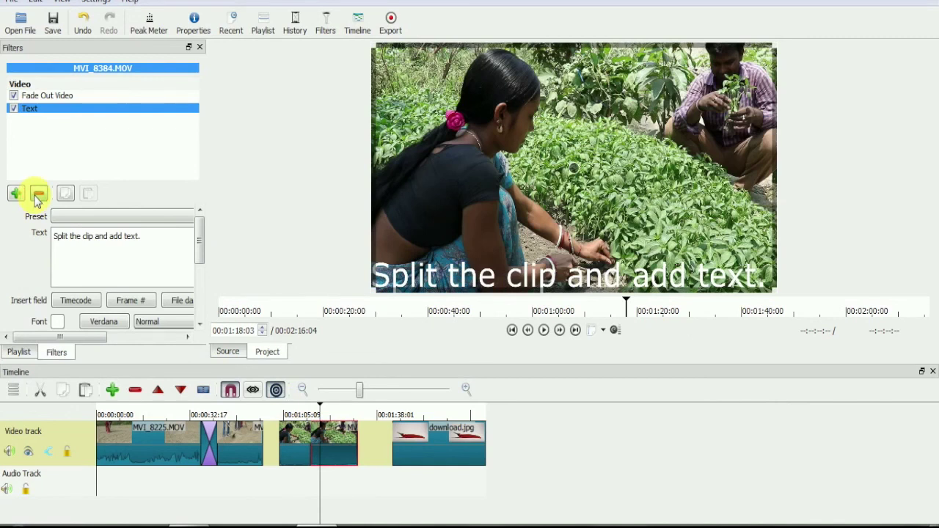
pyautogui.click(36, 199)
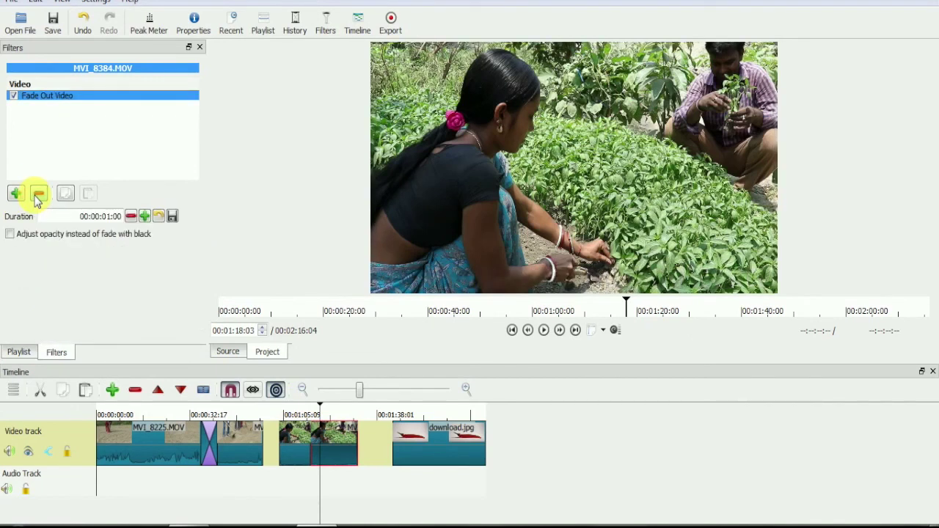
# Play back MVI_8384.MOV from near its start past the split to check where the text is displayed
pyautogui.click(284, 411)
pyautogui.press('space')
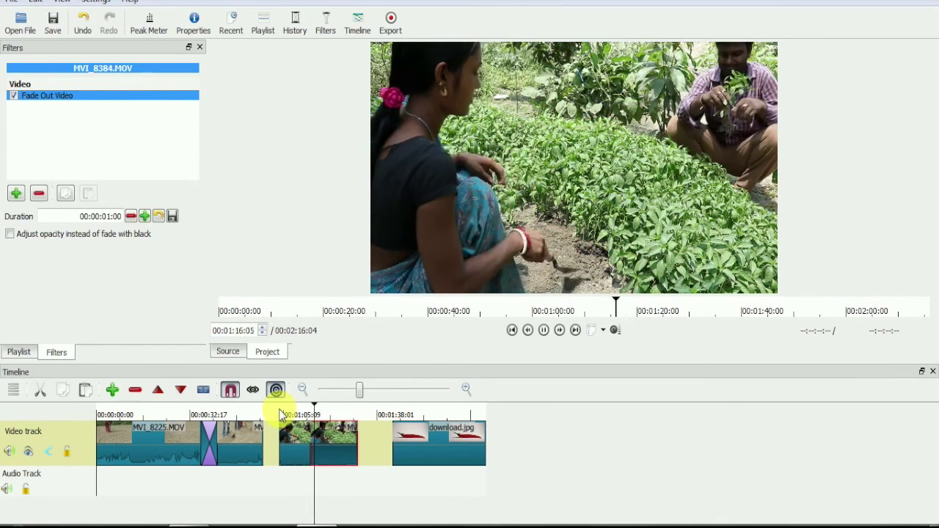
pyautogui.press('space')
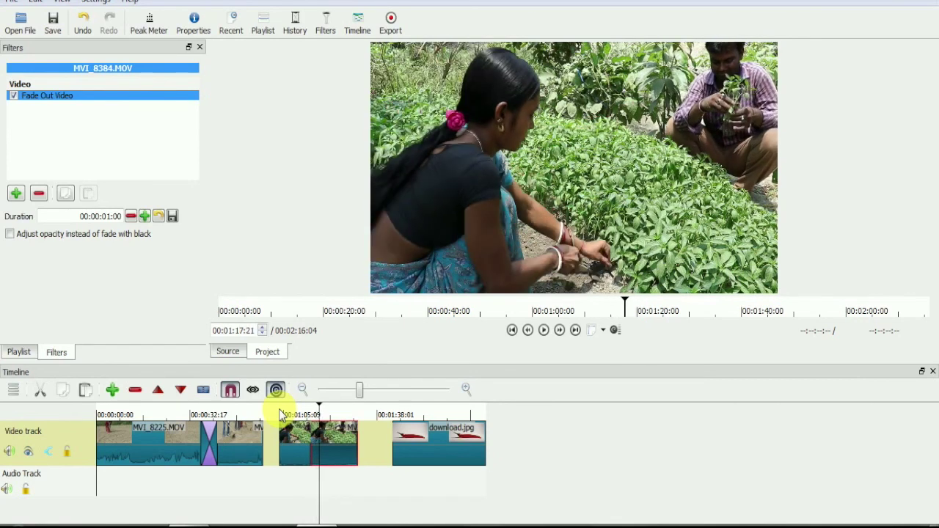